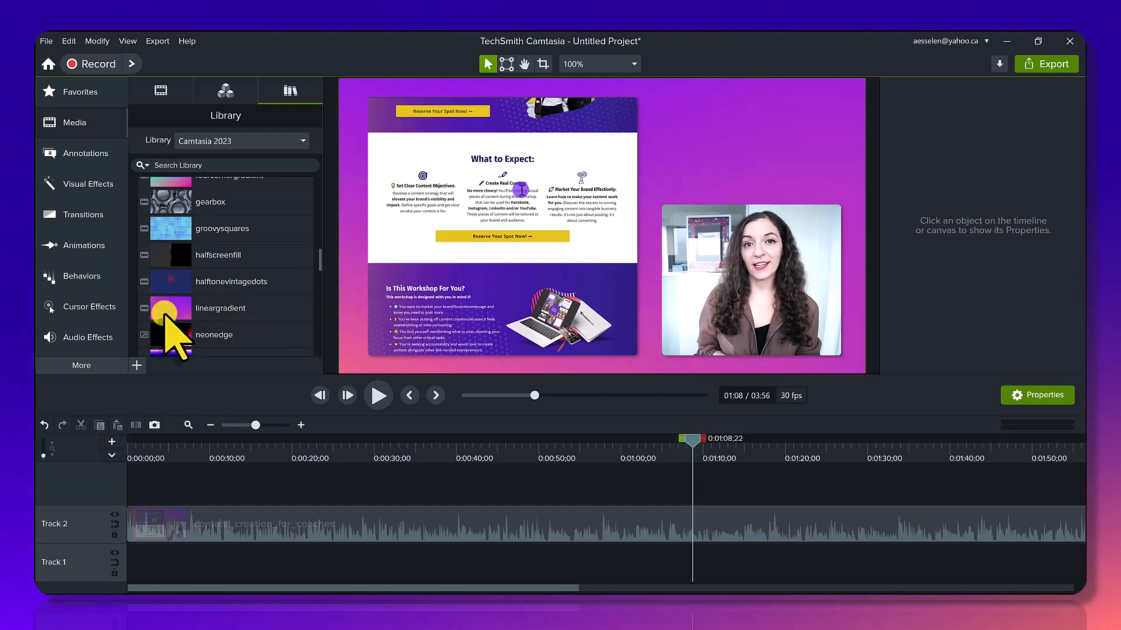
Add the lineargradient background to Track 3 at about 10 seconds, view its dynamic color properties, and return the playhead near the start.
left_click_drag(165, 313, 200, 483)
left_click(230, 449)
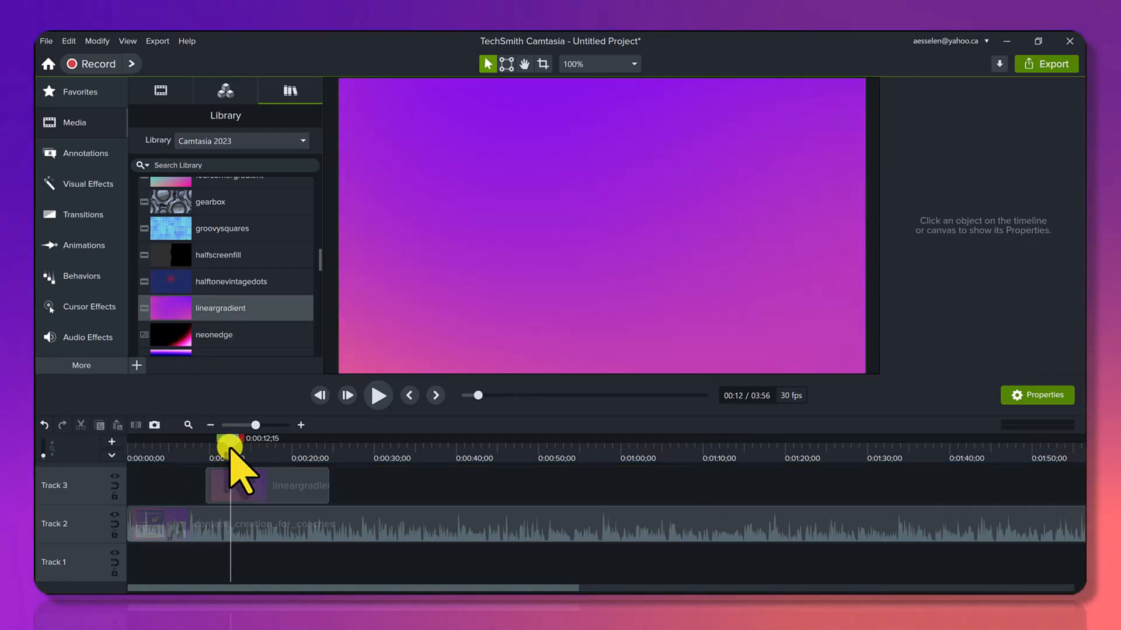
left_click(234, 475)
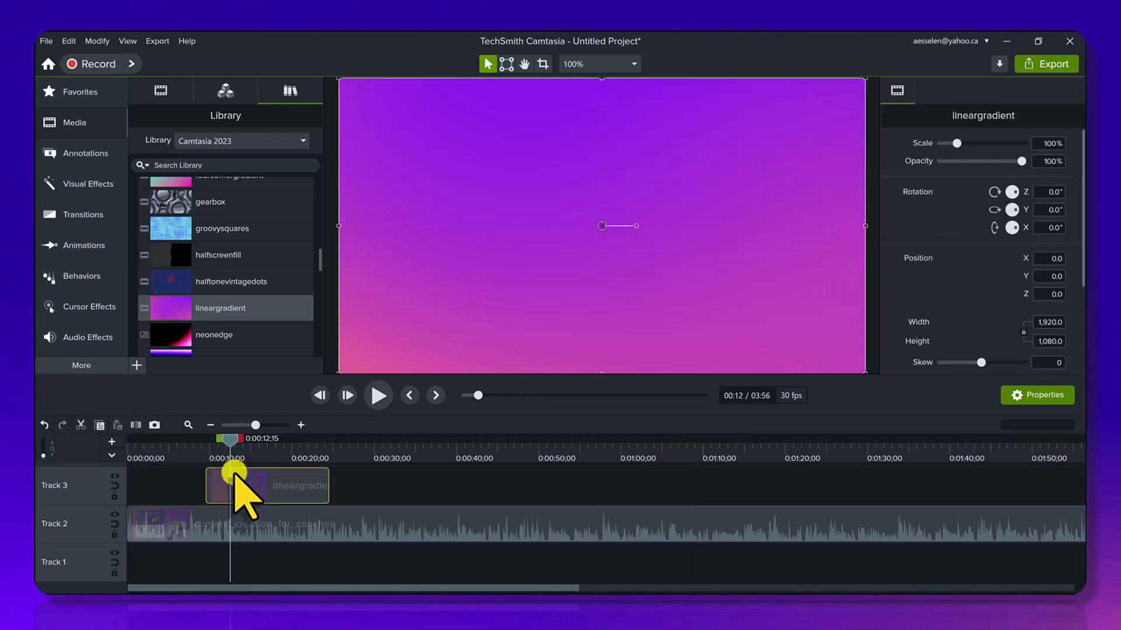
scroll(992, 246, "down", 4)
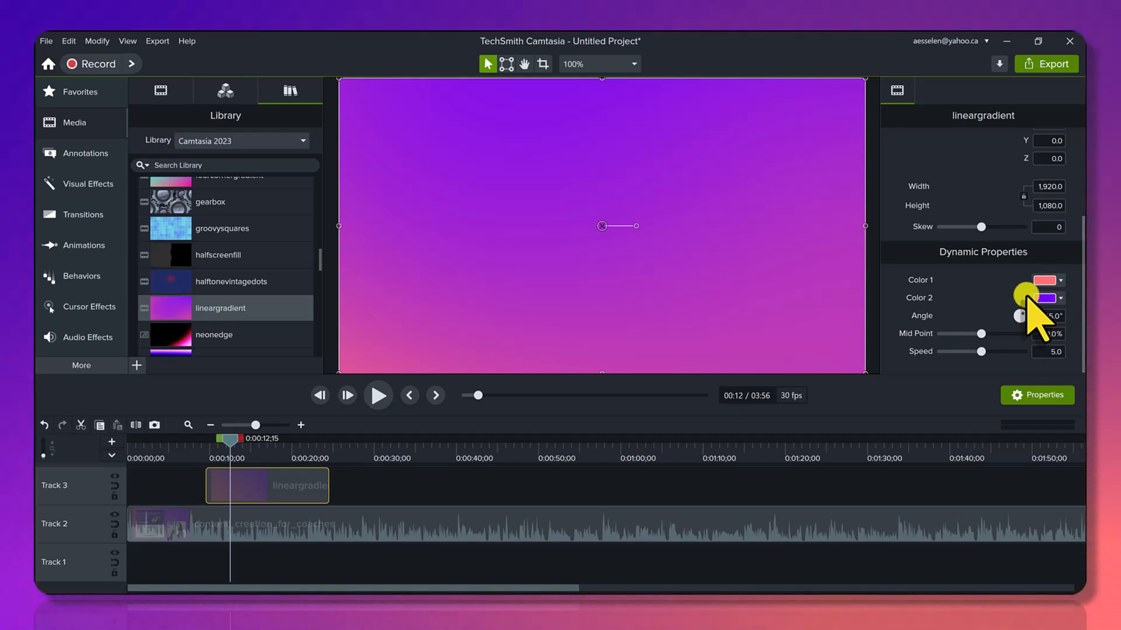
left_click(143, 450)
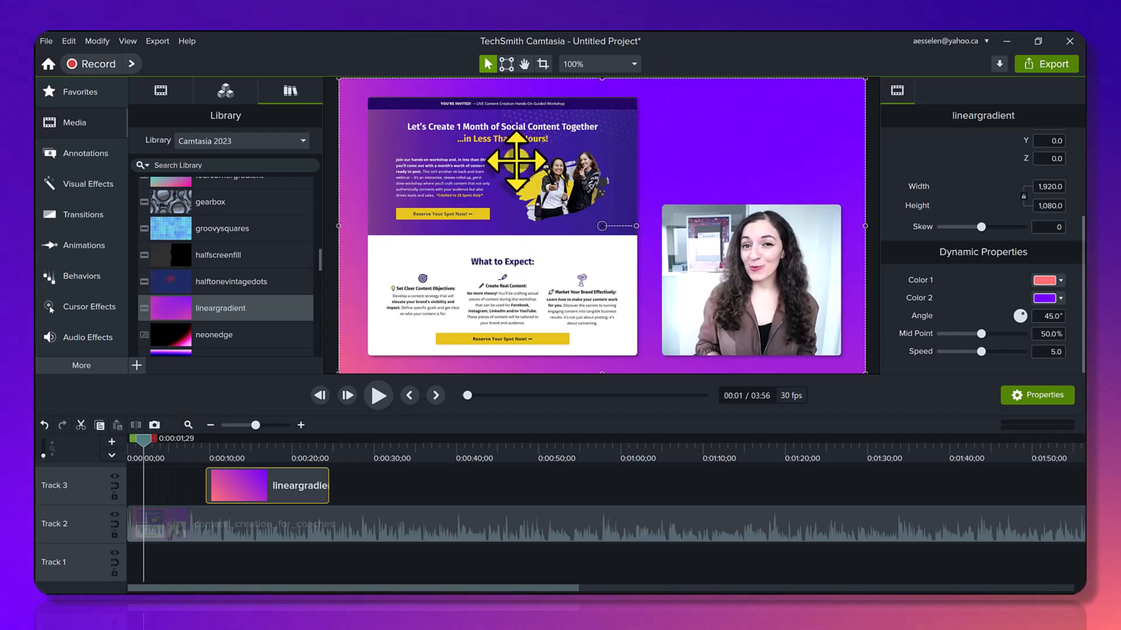
Collapse the Dynamic Backgrounds folder in the library and browse the assets in the Dynamic Fills folder.
scroll(169, 297, "up", 8)
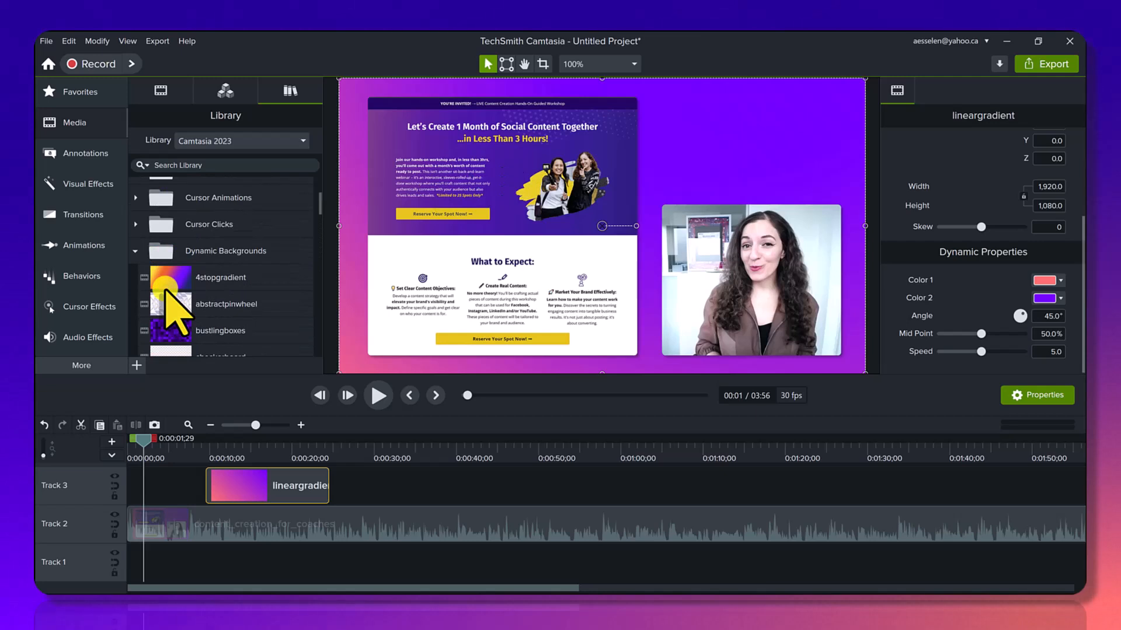
left_click(135, 250)
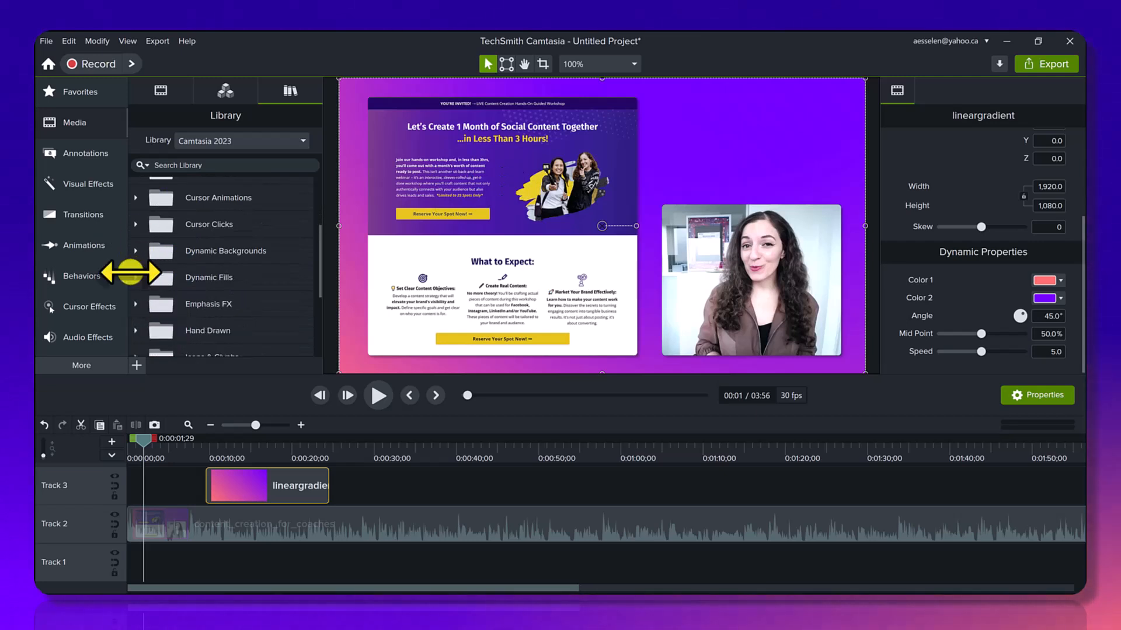
left_click(136, 278)
scroll(238, 299, "down", 5)
scroll(239, 299, "down", 3)
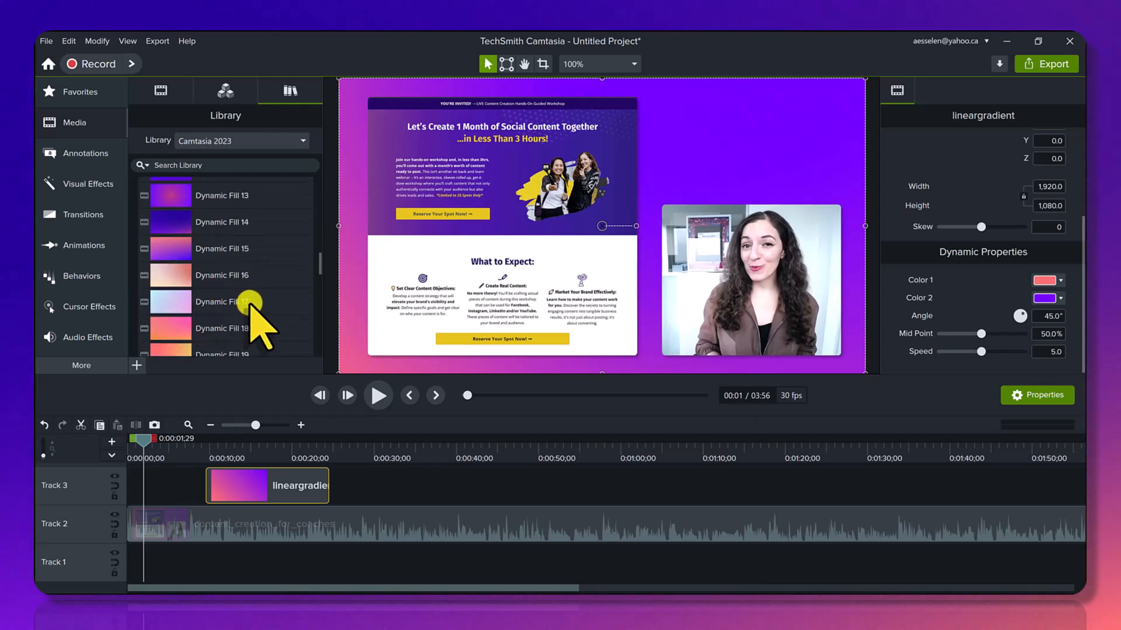
scroll(251, 301, "up", 8)
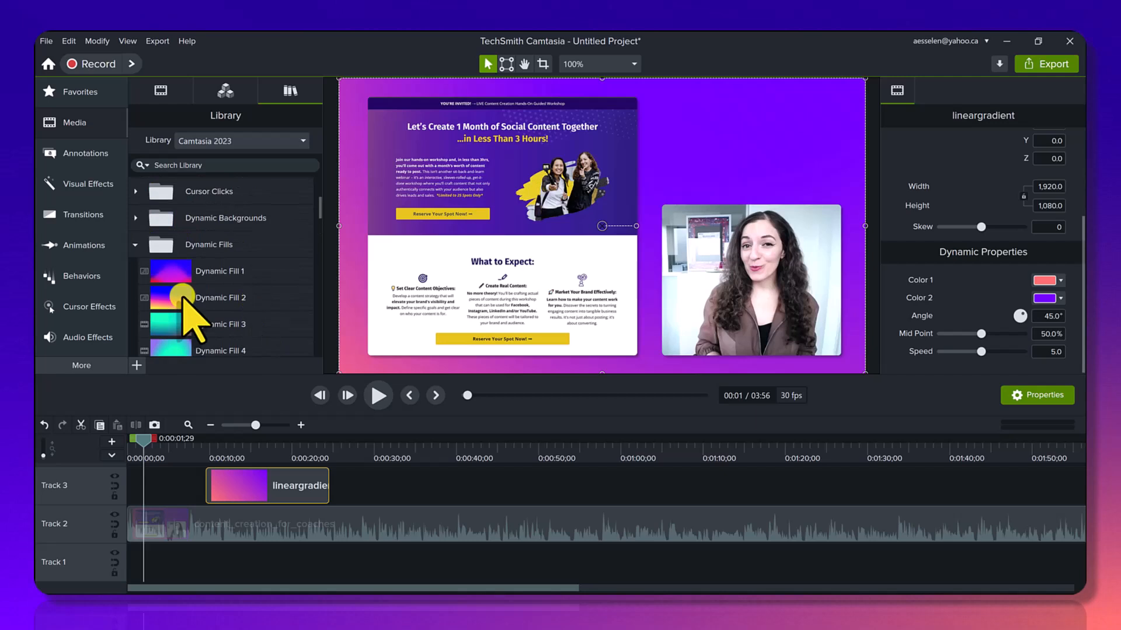
left_click(136, 245)
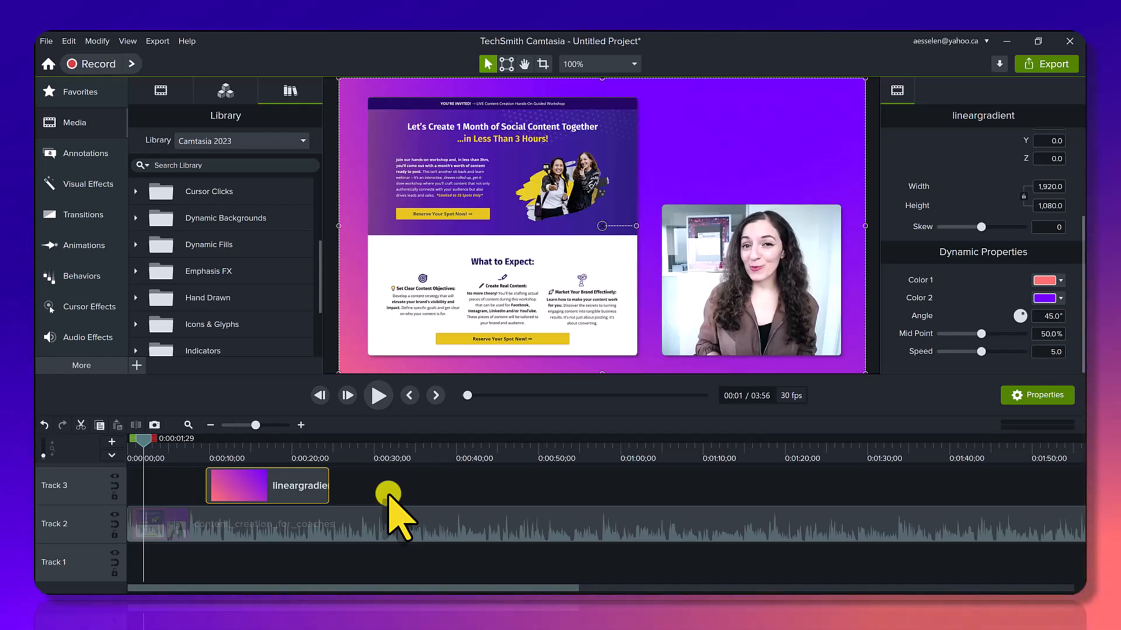
Play the ways_to_use_QR_codes_for_business clip from about 1:30 through its animated title and pause at 1:38.
key("ctrl+1")
left_click_drag(260, 569, 227, 460)
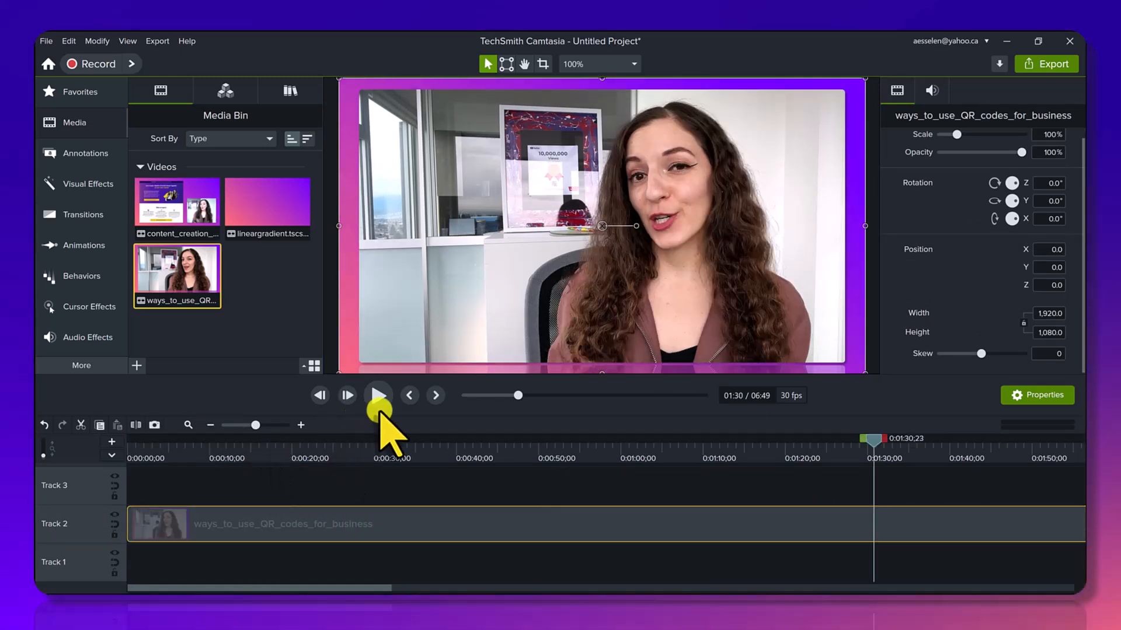
left_click(381, 401)
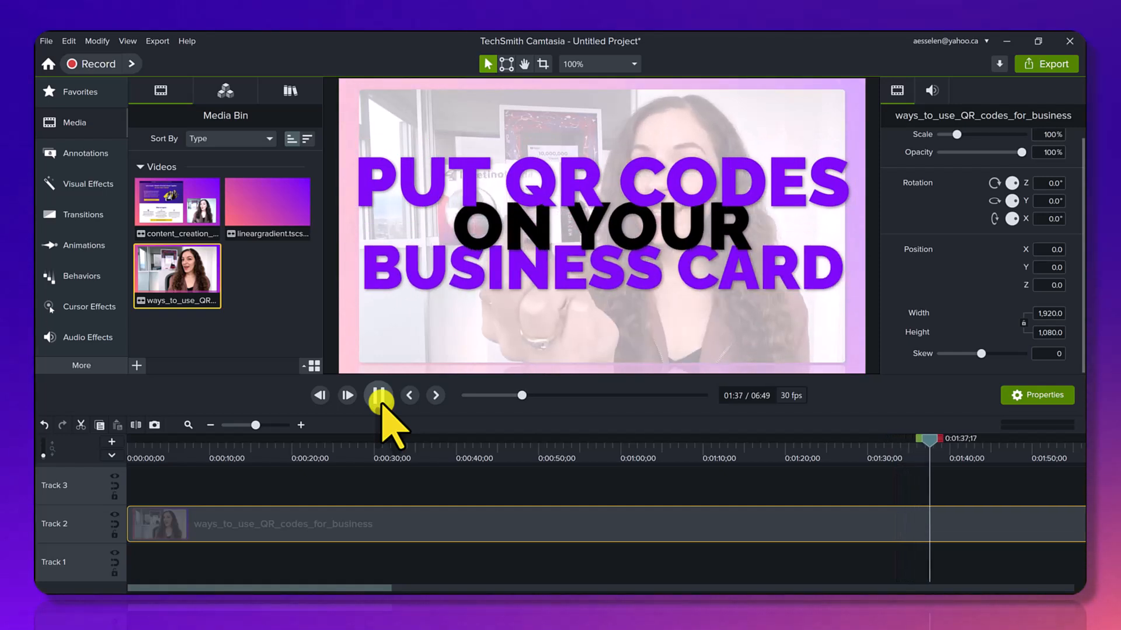
left_click(380, 401)
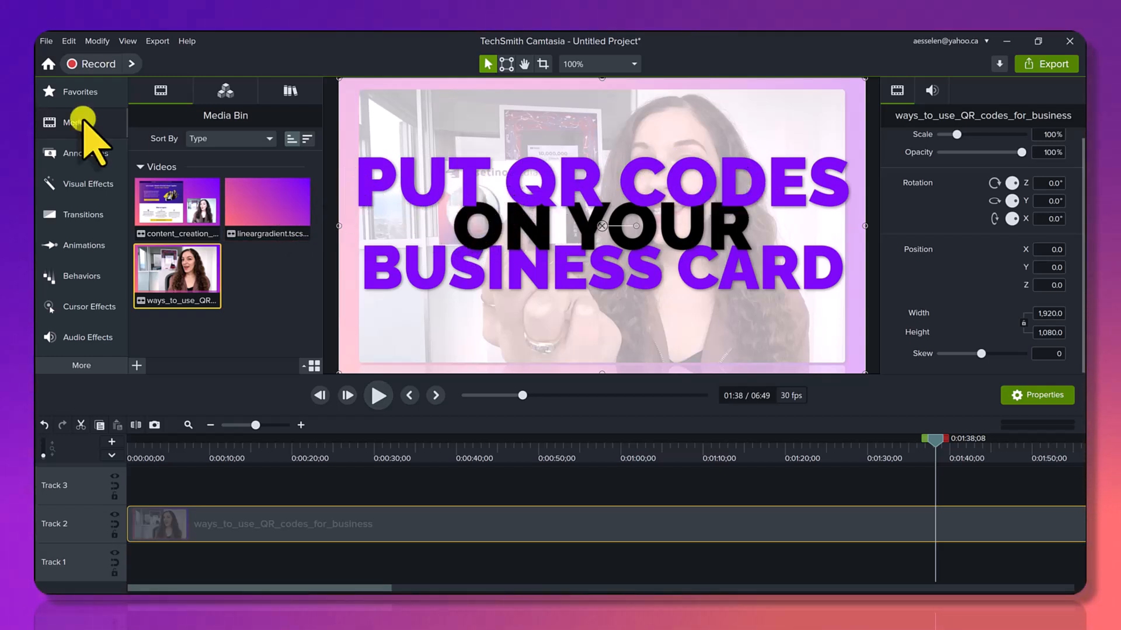
Add the Big Type 3 title from the library's Titles folder to Track 3 at about 18 seconds and preview it at 0:00:19;28.
left_click(292, 88)
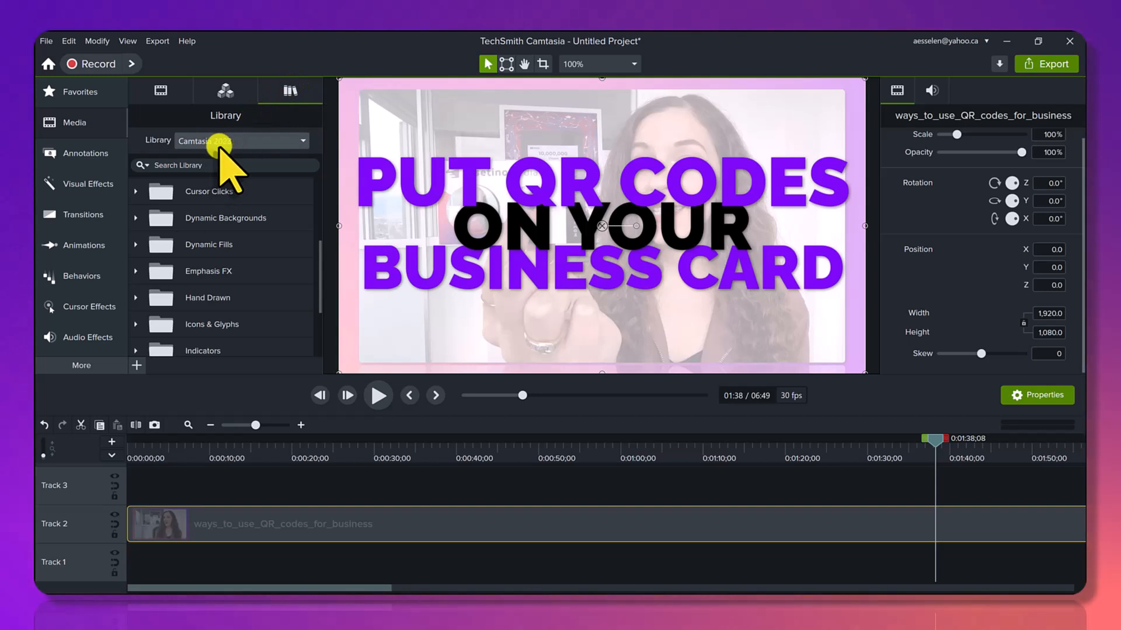
scroll(186, 222, "down", 3)
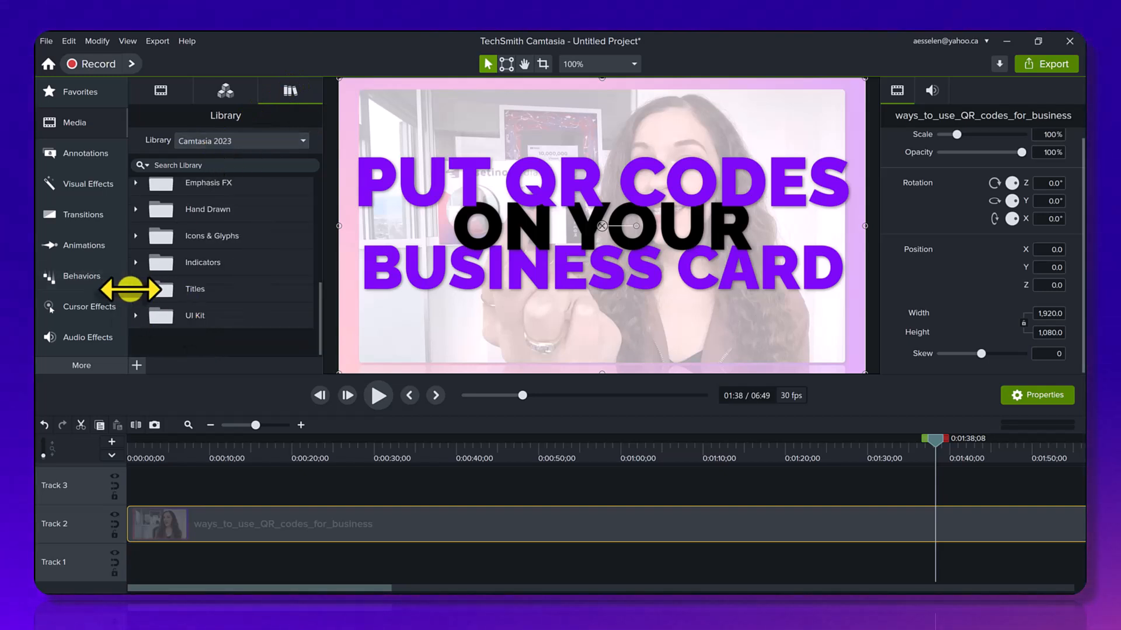
left_click(136, 289)
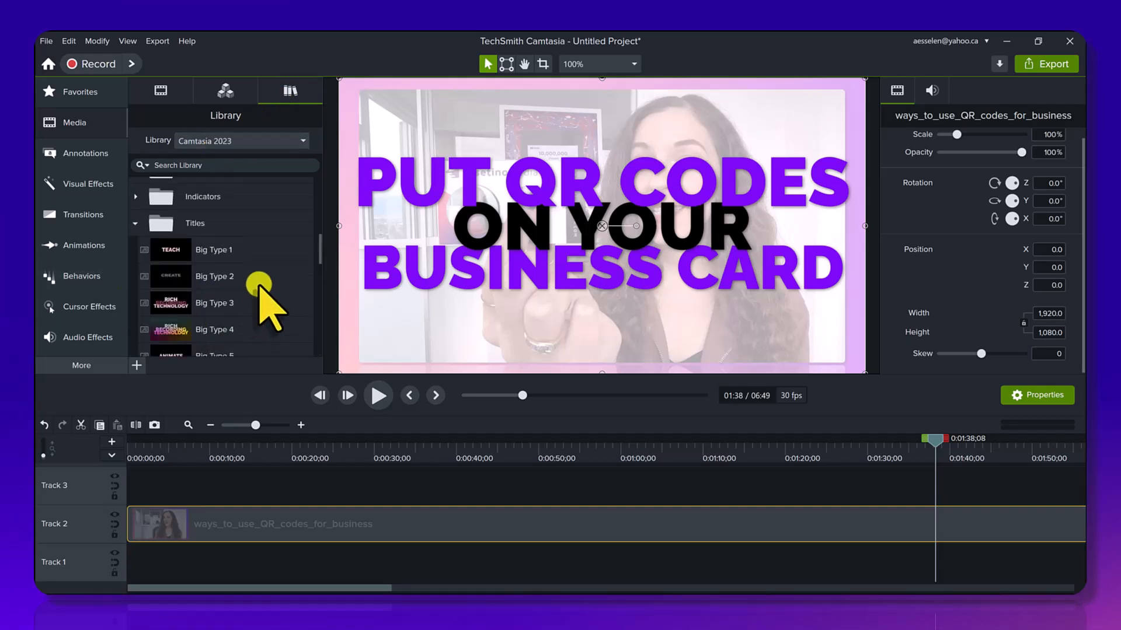
scroll(216, 257, "down", 1)
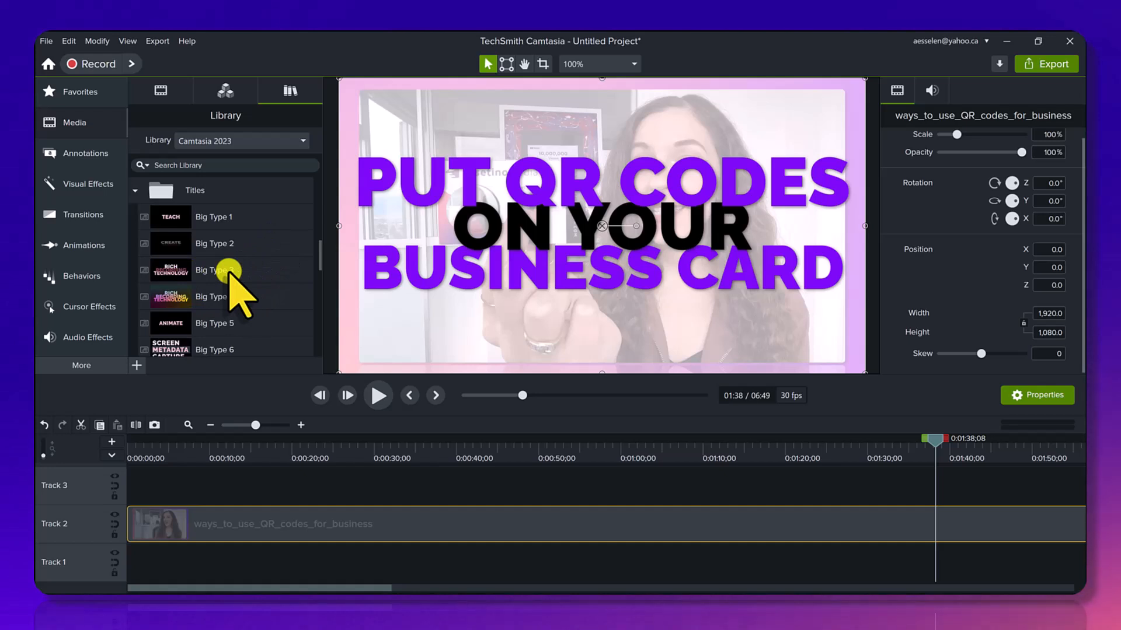
left_click_drag(252, 271, 276, 484)
left_click(280, 441)
left_click_drag(279, 441, 290, 440)
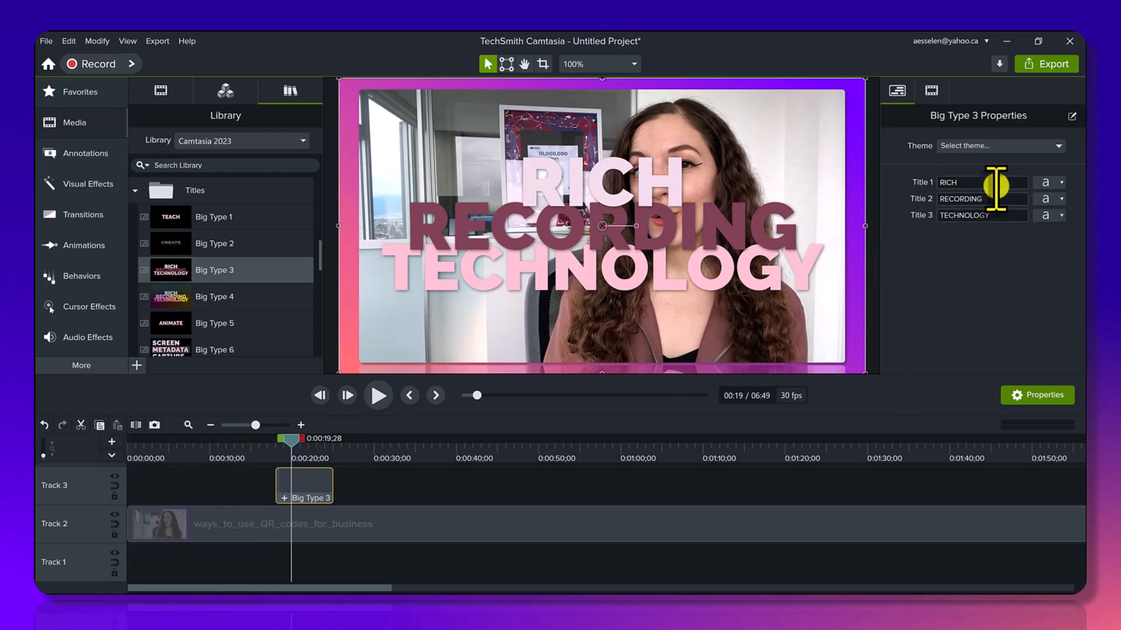
Show the text formatting options for Title 1 of Big Type 3 and compare the default title with the customized one near 1:37.
left_click(1058, 186)
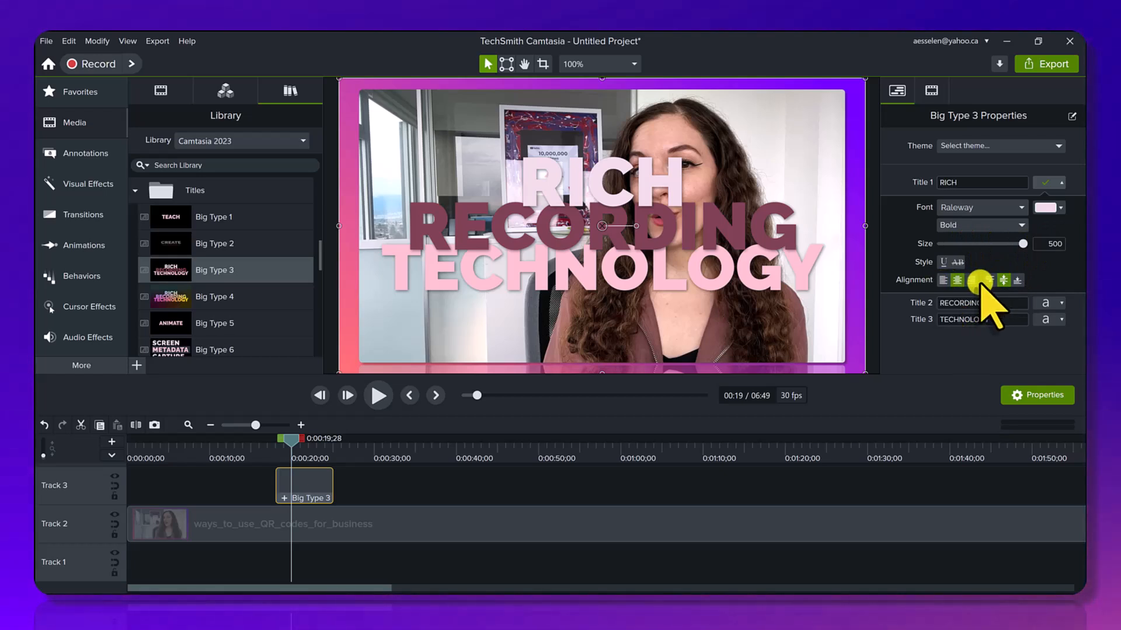
left_click(789, 451)
left_click_drag(789, 451, 924, 449)
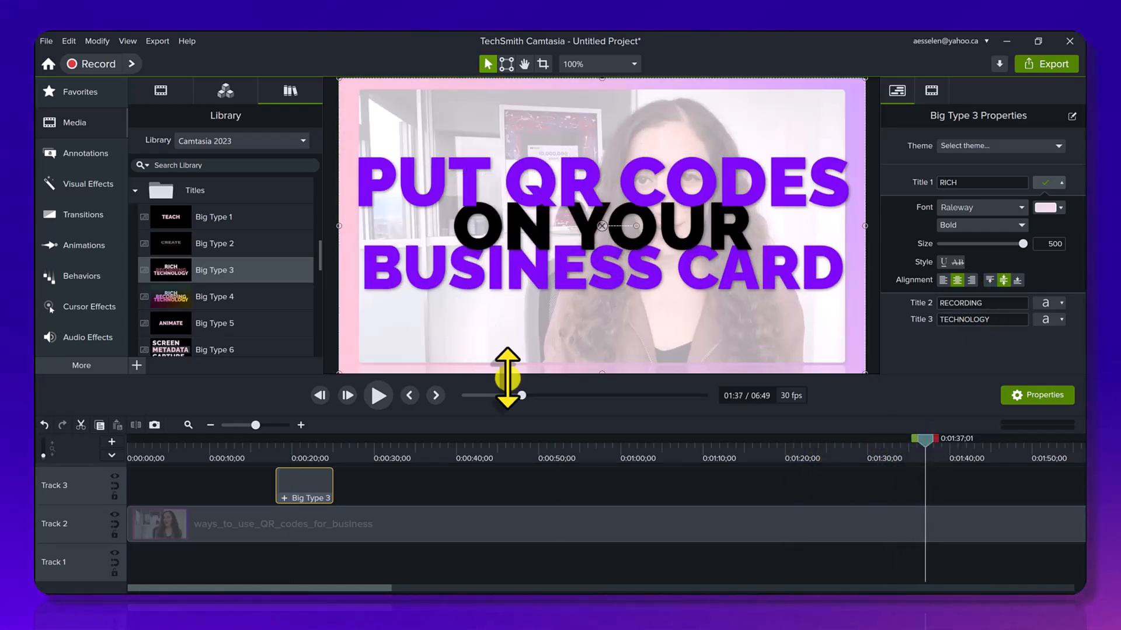
left_click_drag(286, 451, 312, 445)
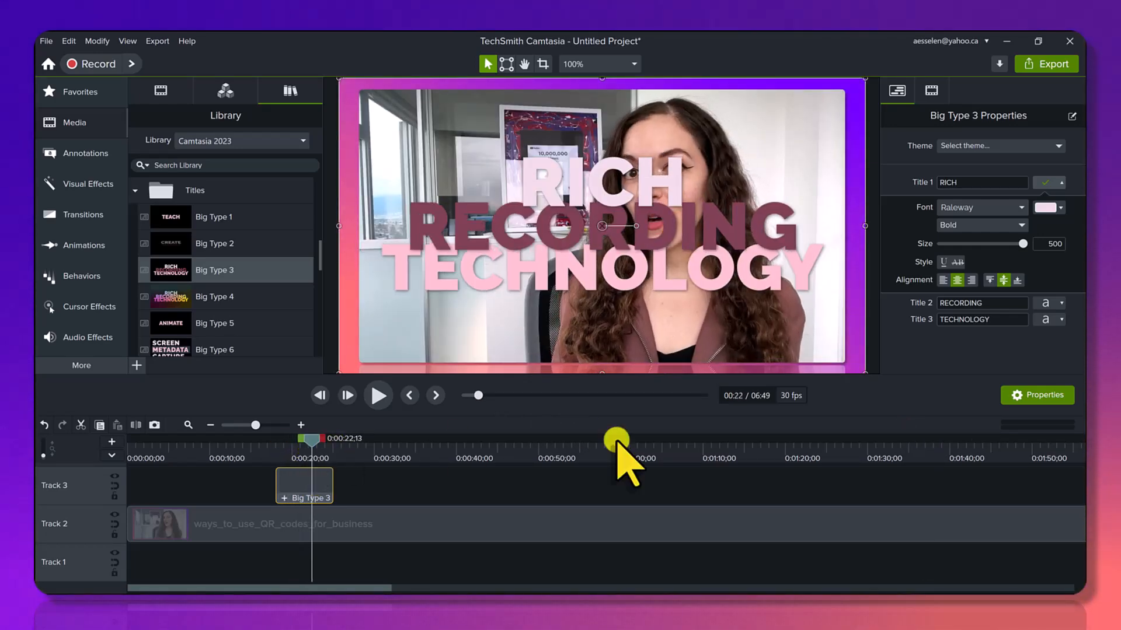
left_click_drag(868, 454, 922, 449)
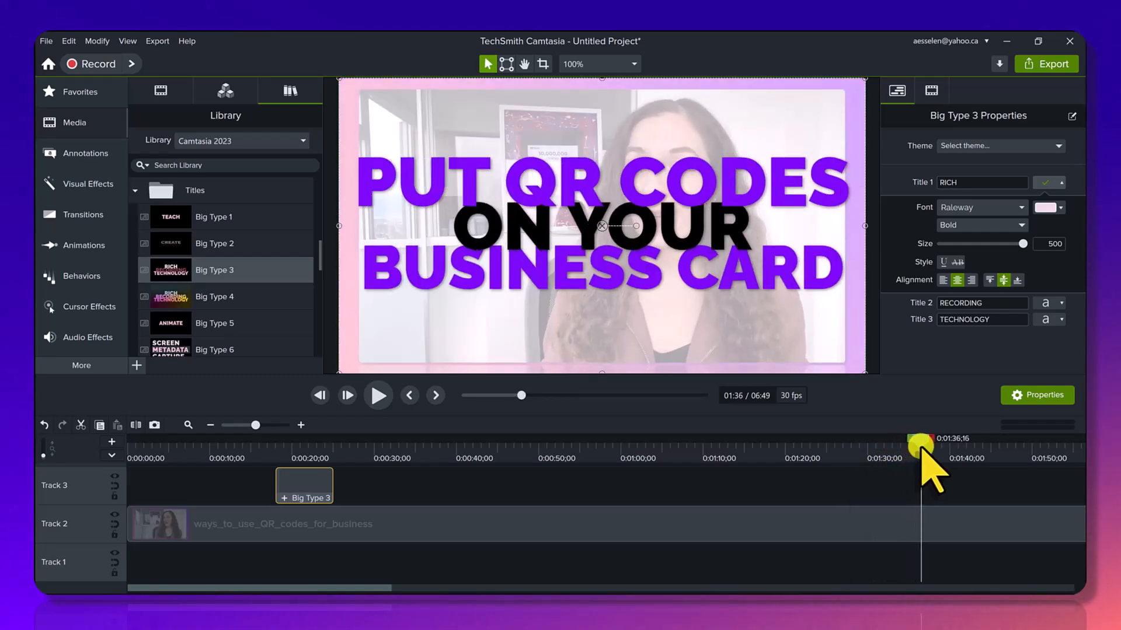
Preview the Big Type 4, Big Type 6 and Big Type 7 title animations from the library, closing each preview.
left_click(223, 299)
double_click(223, 299)
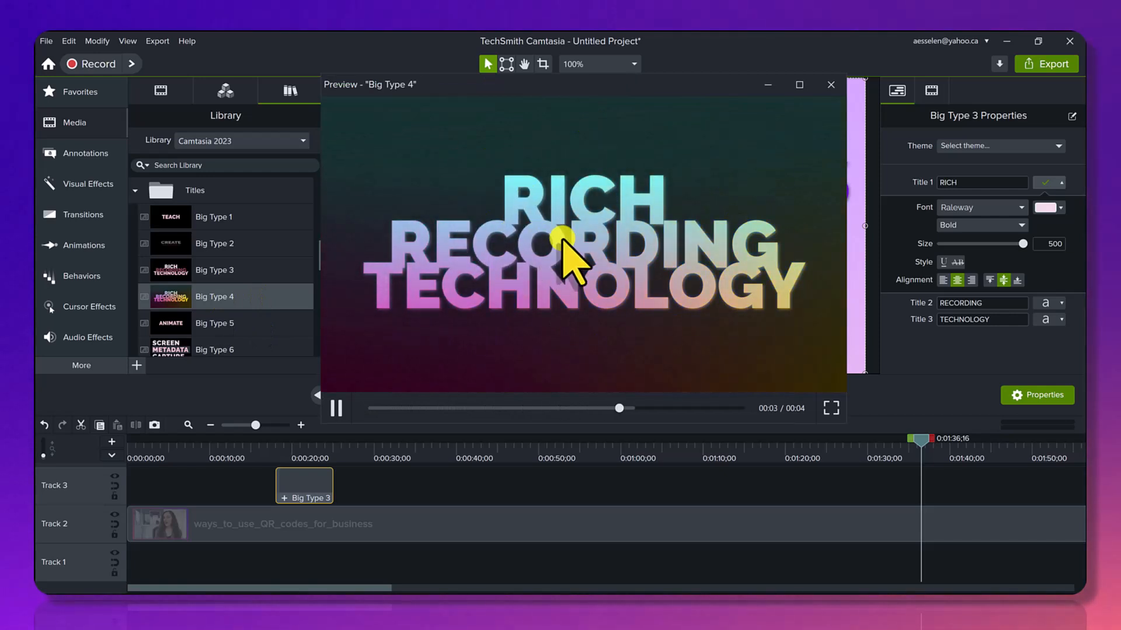
left_click(831, 84)
double_click(212, 350)
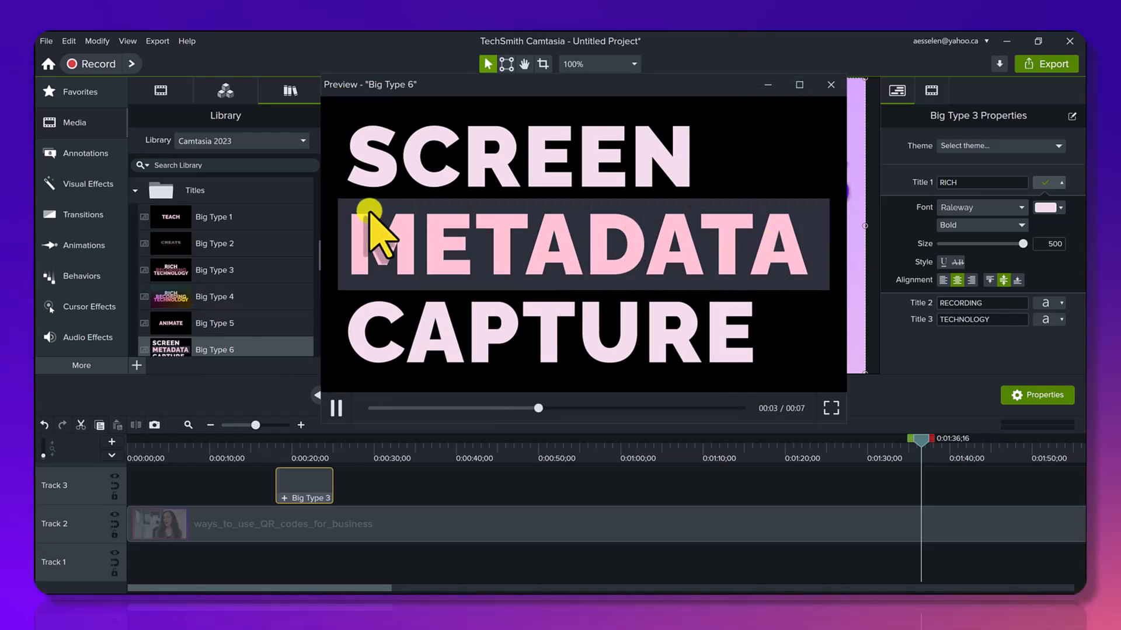
left_click(831, 85)
scroll(223, 268, "down", 1)
scroll(223, 268, "down", 2)
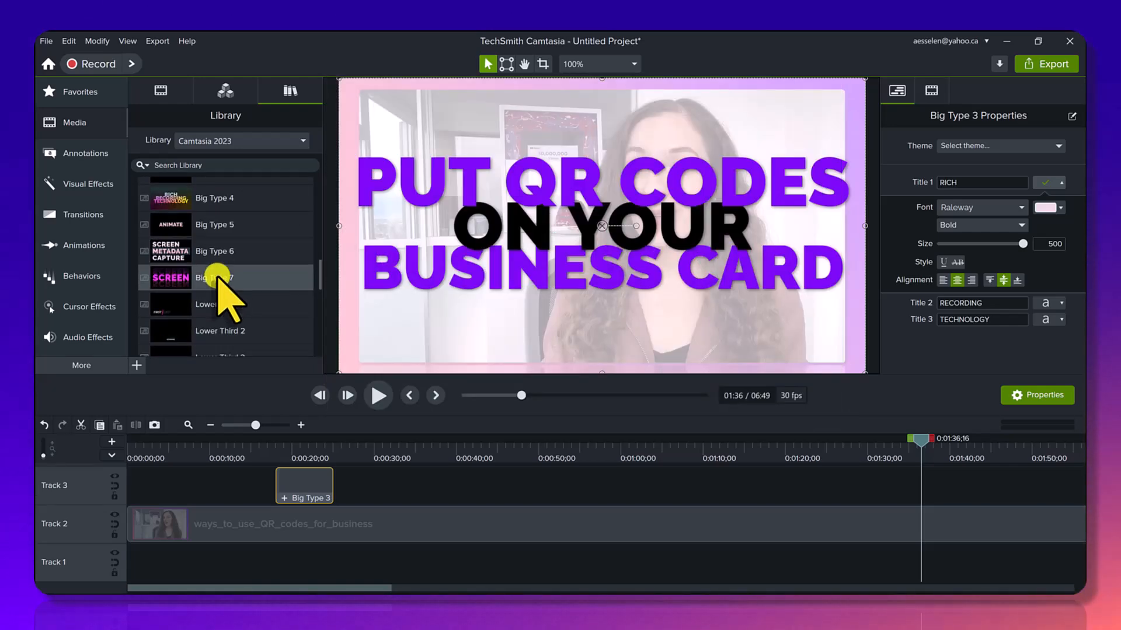
double_click(219, 277)
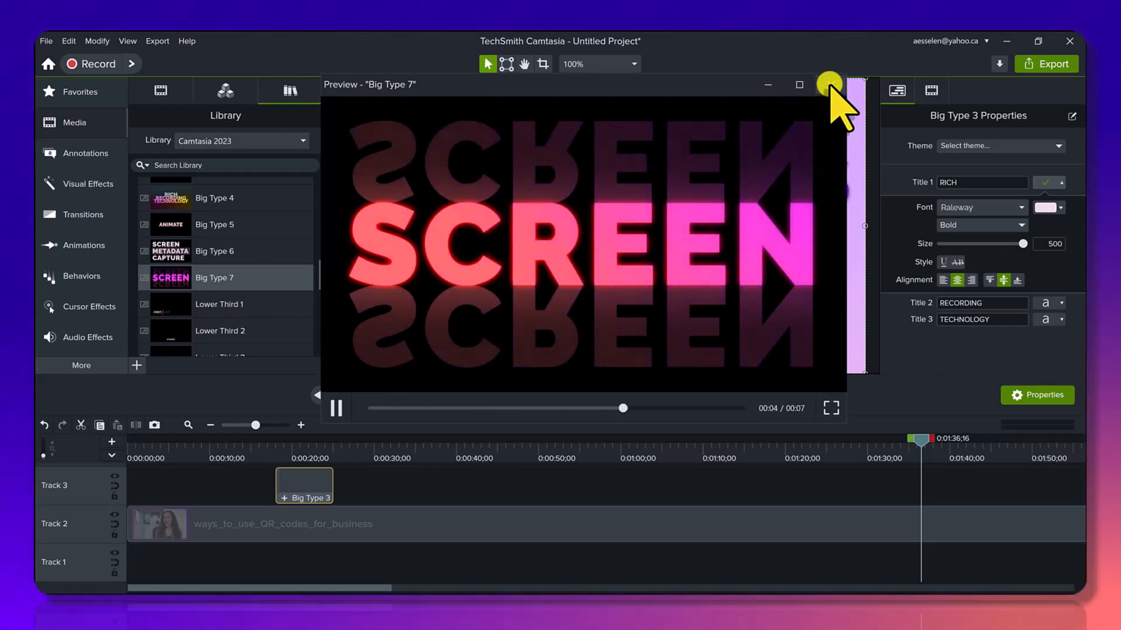
left_click(830, 85)
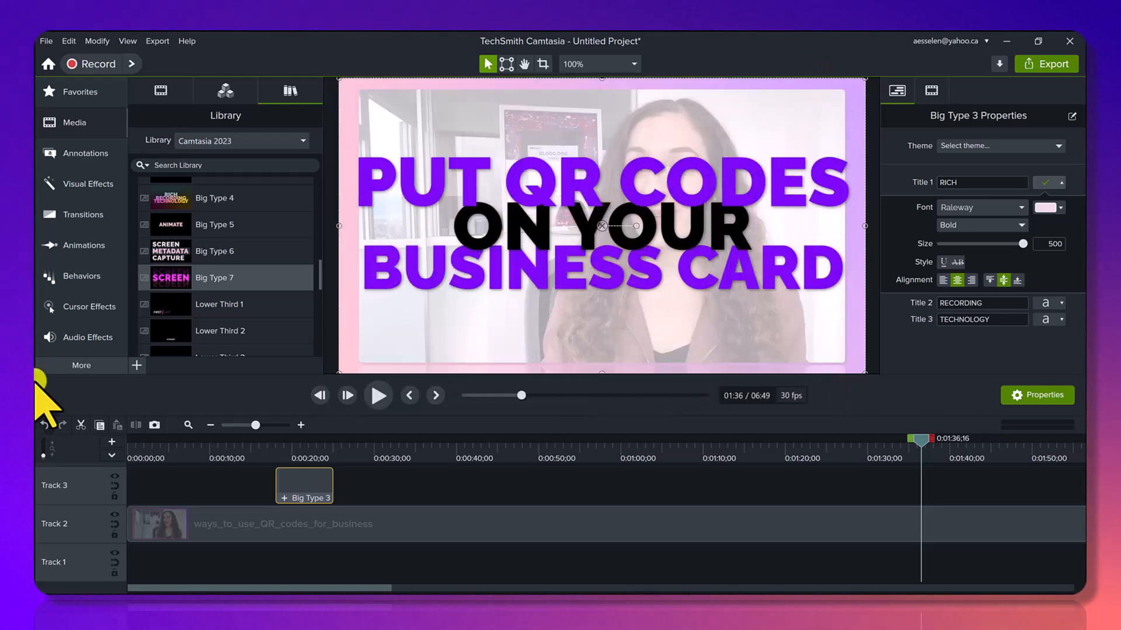